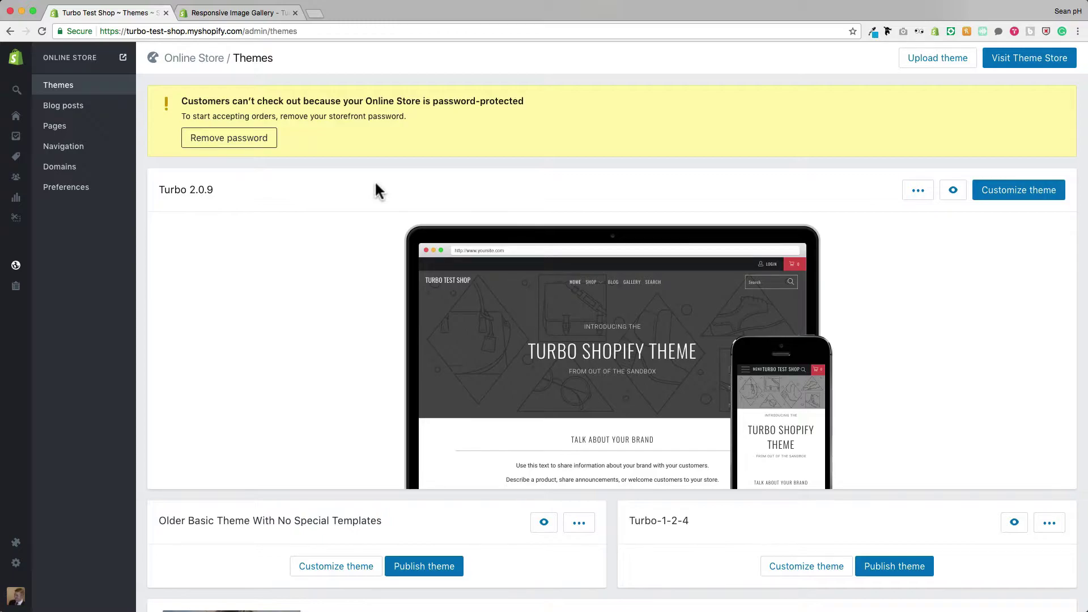
# Open the Gallery page from Pages and confirm its template suffix is page.gallery.
pyautogui.click(55, 132)
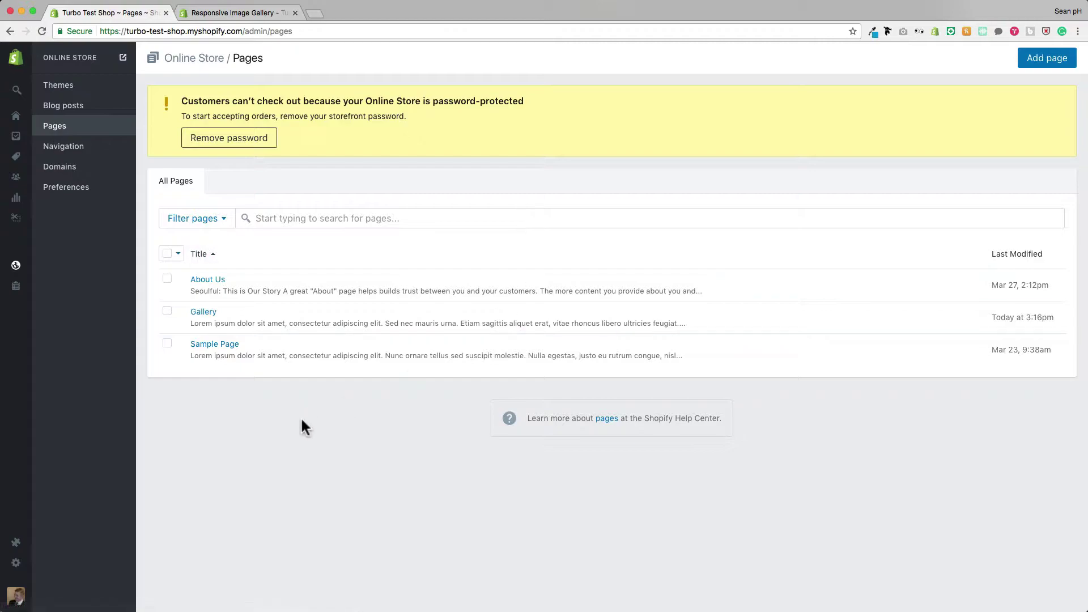
pyautogui.click(211, 313)
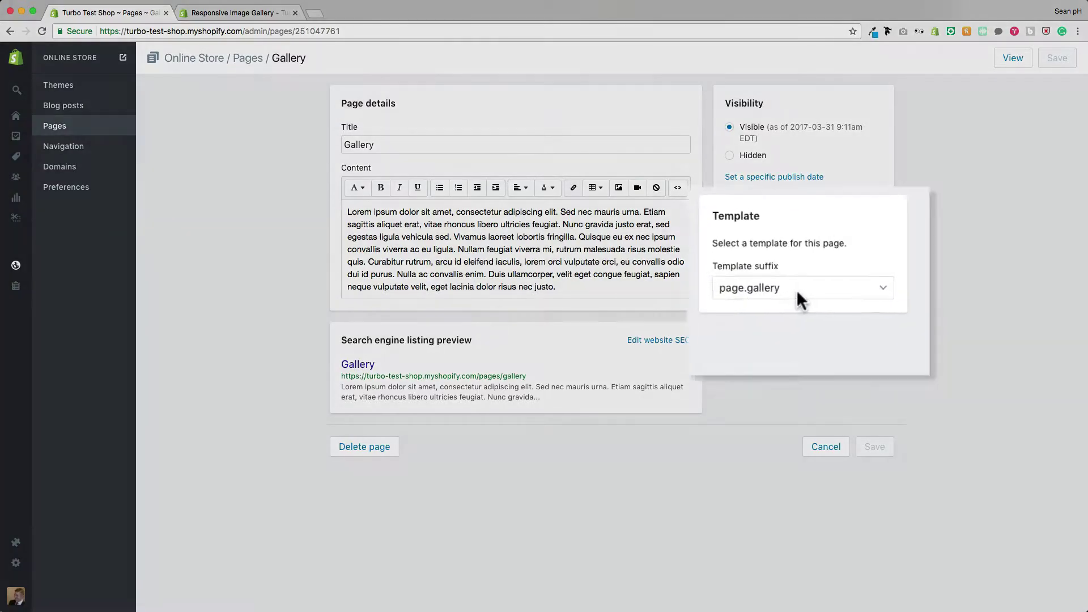
pyautogui.click(787, 288)
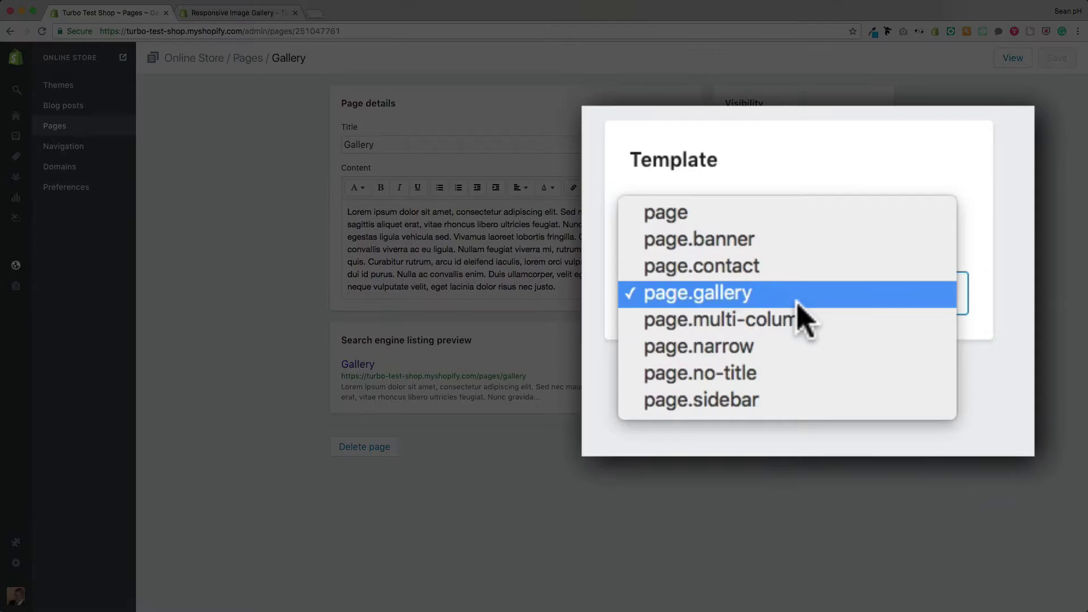
pyautogui.click(784, 299)
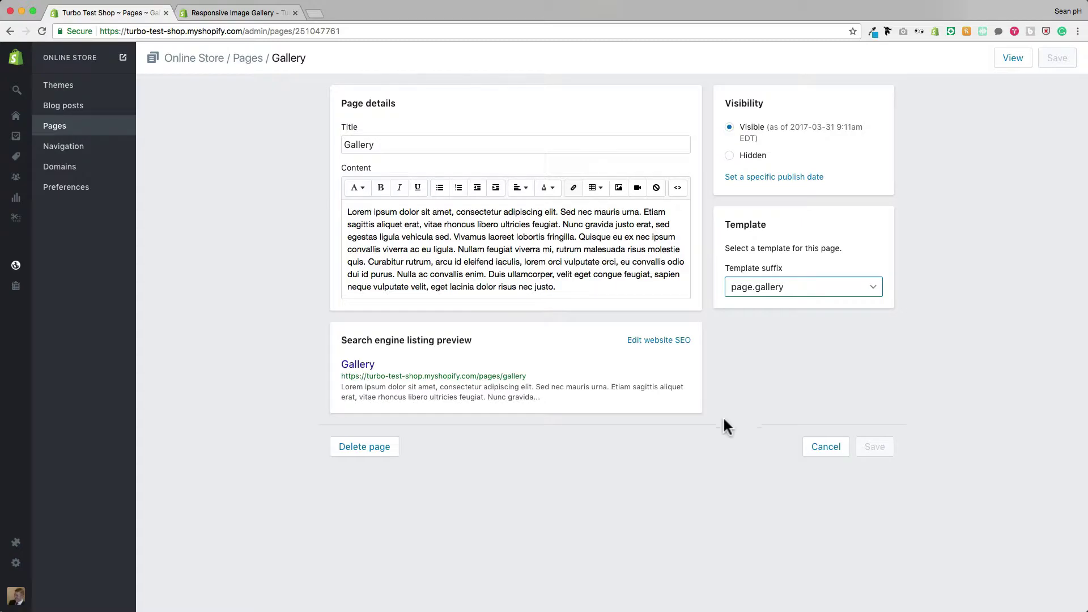
# Confirm the Main menu links Gallery to the Gallery page, then go back to Themes.
pyautogui.click(66, 149)
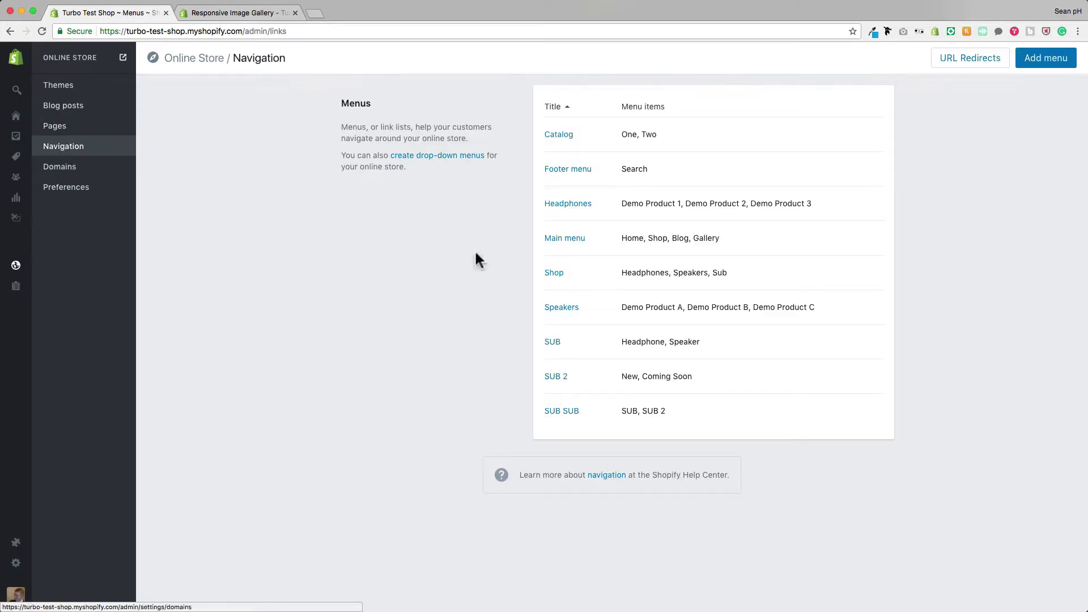
pyautogui.click(565, 239)
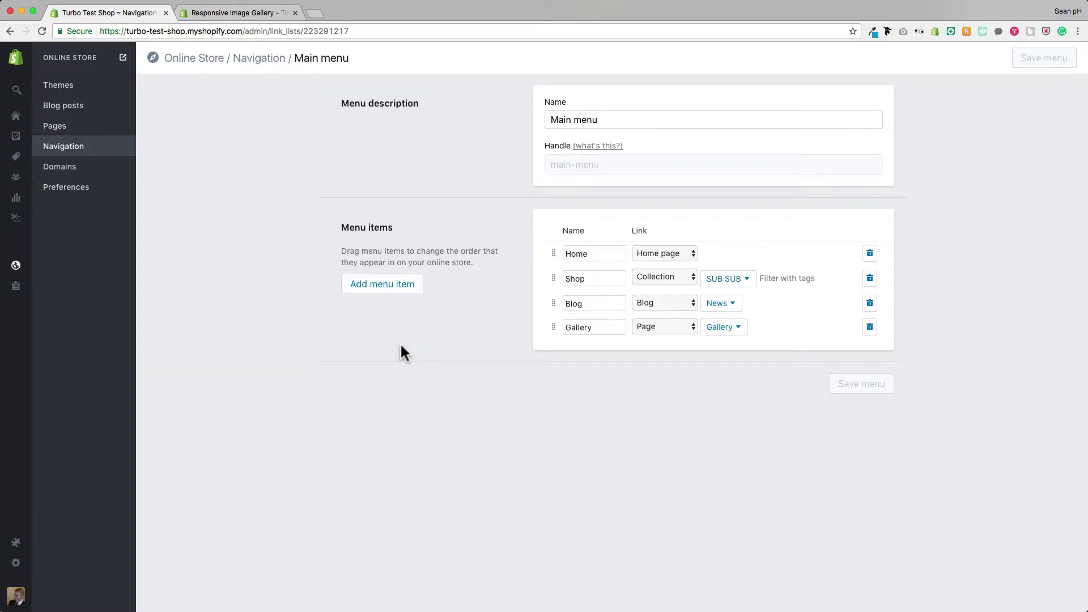
pyautogui.click(60, 87)
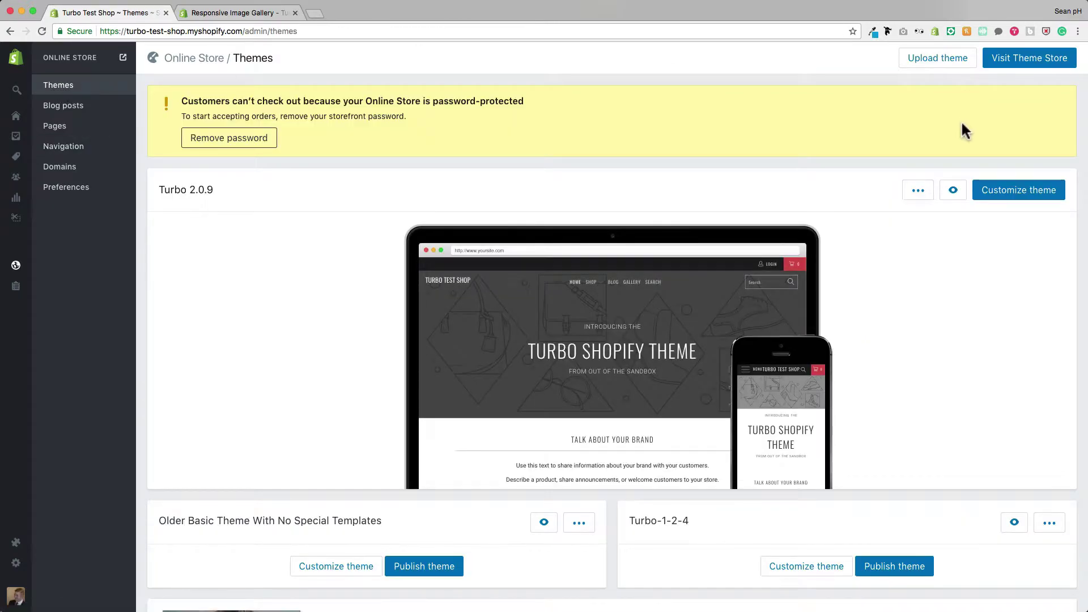
# Customize the Turbo 2.0.9 theme, preview the Gallery page, and show its Gallery section settings.
pyautogui.click(1017, 199)
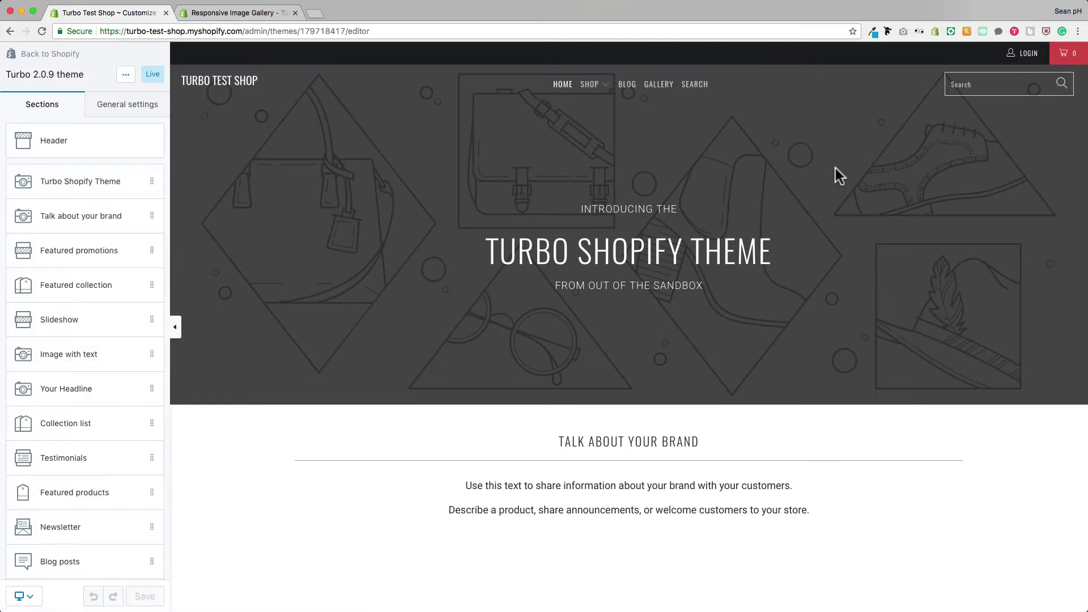
pyautogui.click(658, 90)
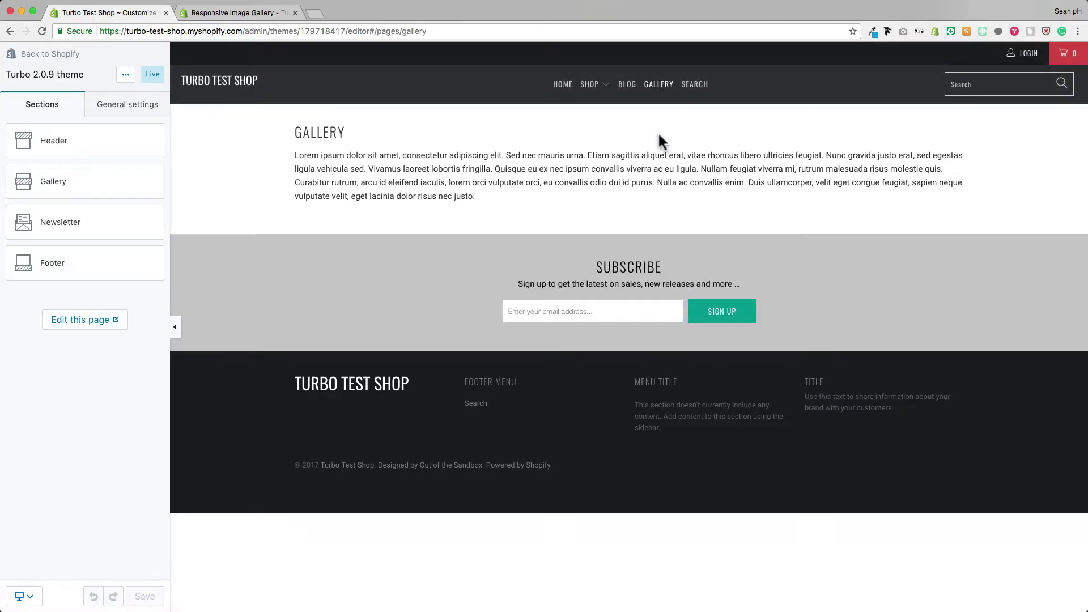
pyautogui.click(67, 193)
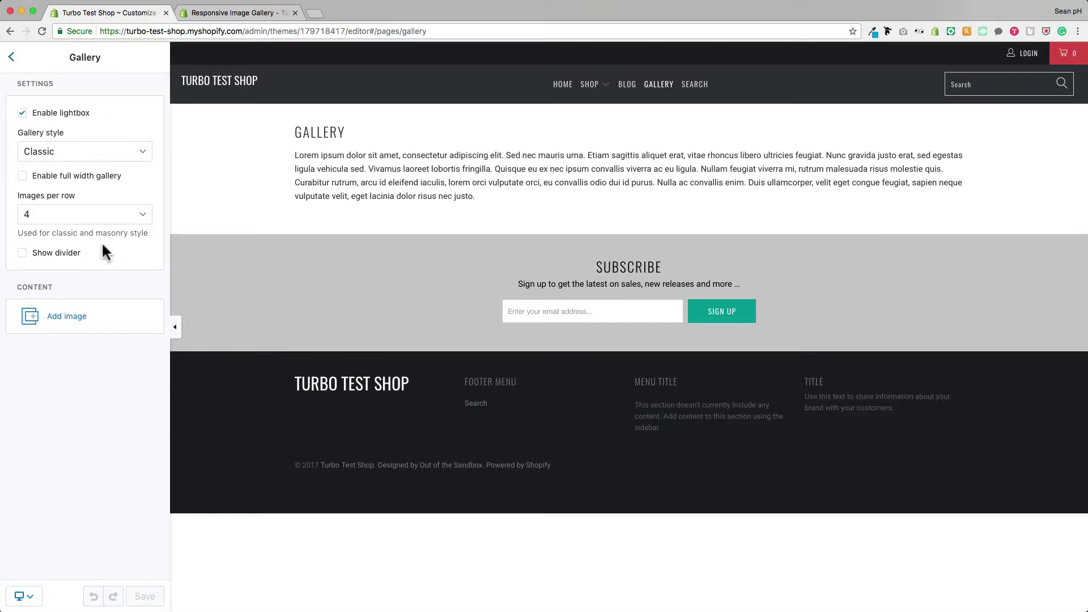
# Add three image blocks holding gallery_back.jpg, gallery_H6.jpg and gallery_zone.jpg.
pyautogui.click(72, 324)
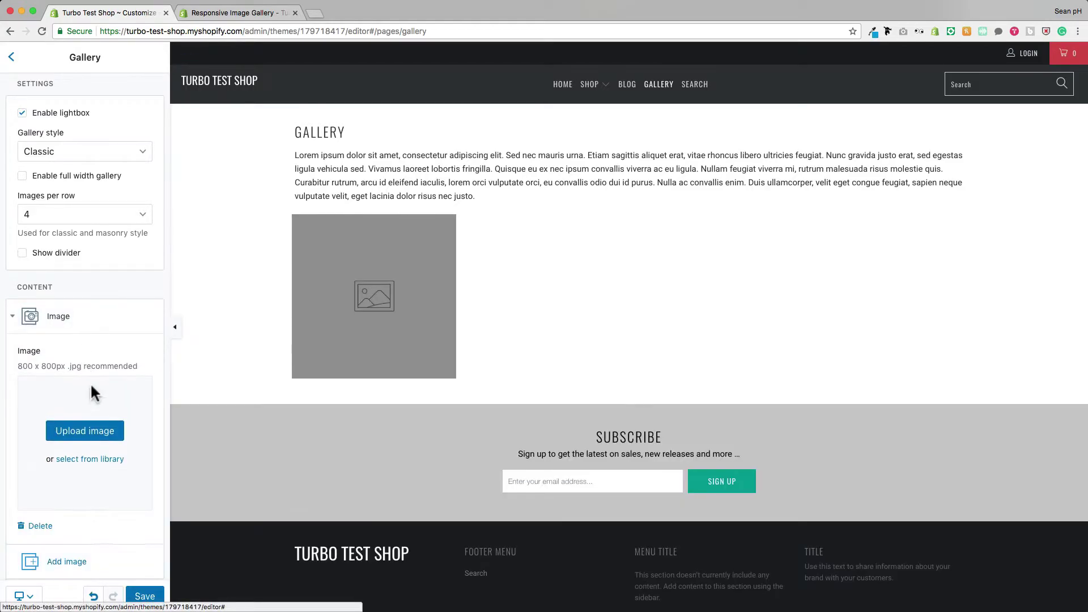
pyautogui.click(96, 429)
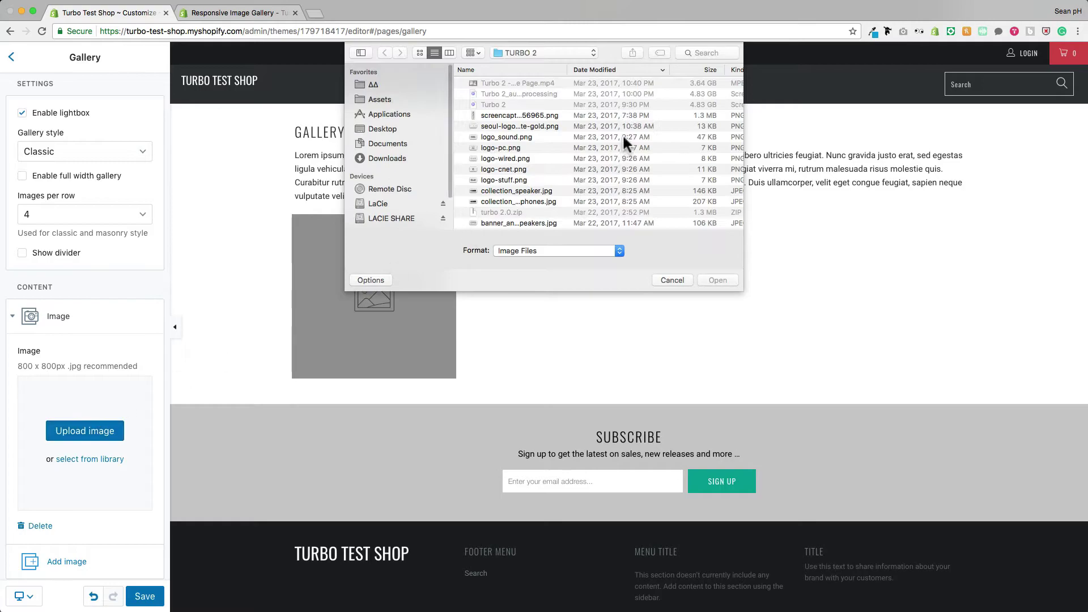
pyautogui.scroll(-5, 623, 135)
pyautogui.scroll(-3, 621, 133)
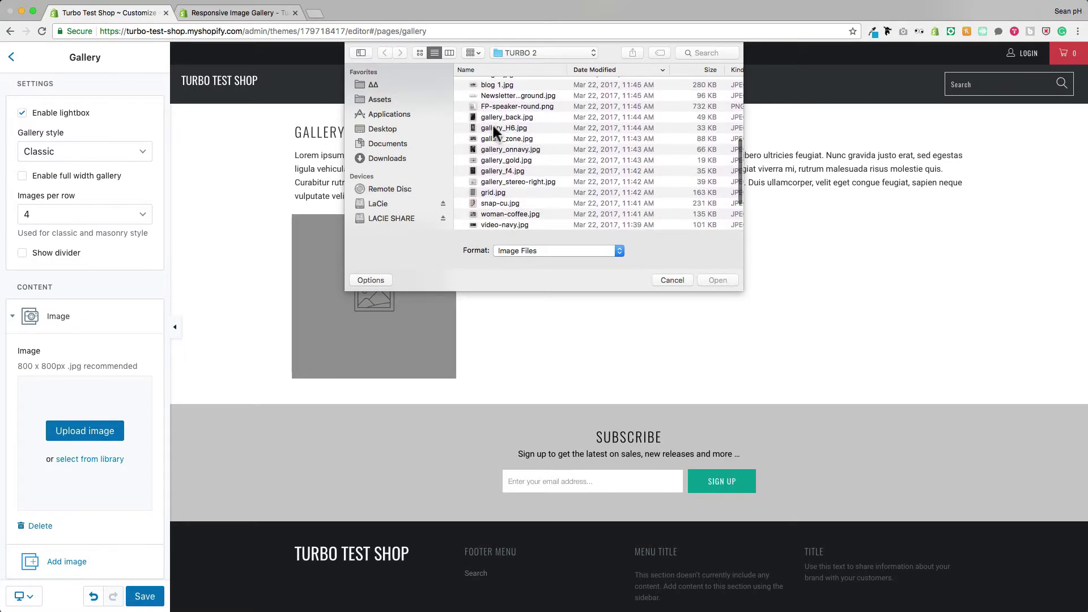
pyautogui.click(491, 117)
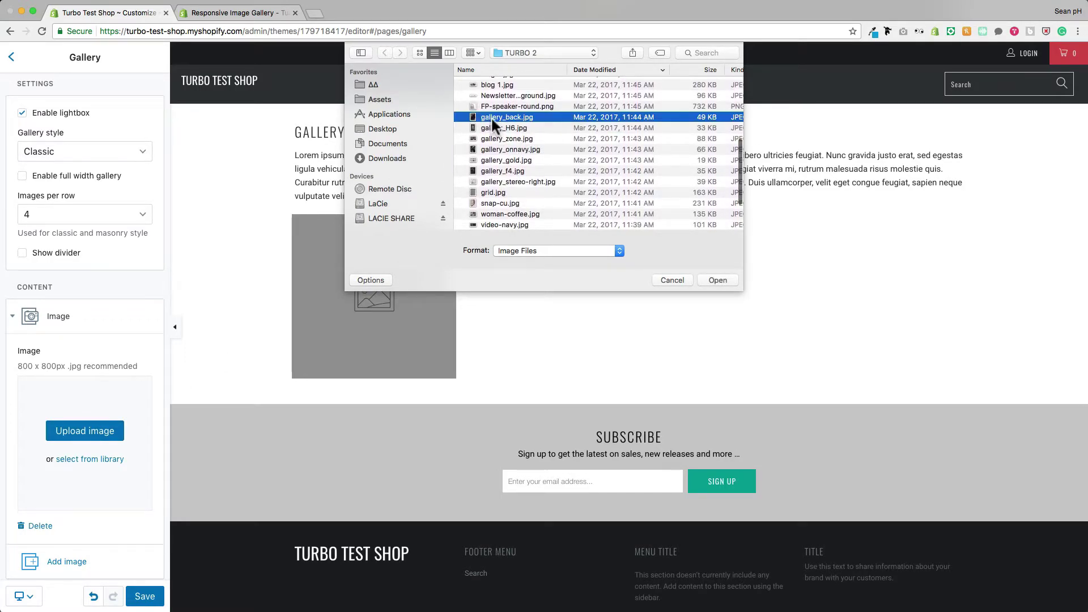
pyautogui.click(717, 280)
pyautogui.click(66, 561)
pyautogui.click(85, 484)
pyautogui.click(504, 161)
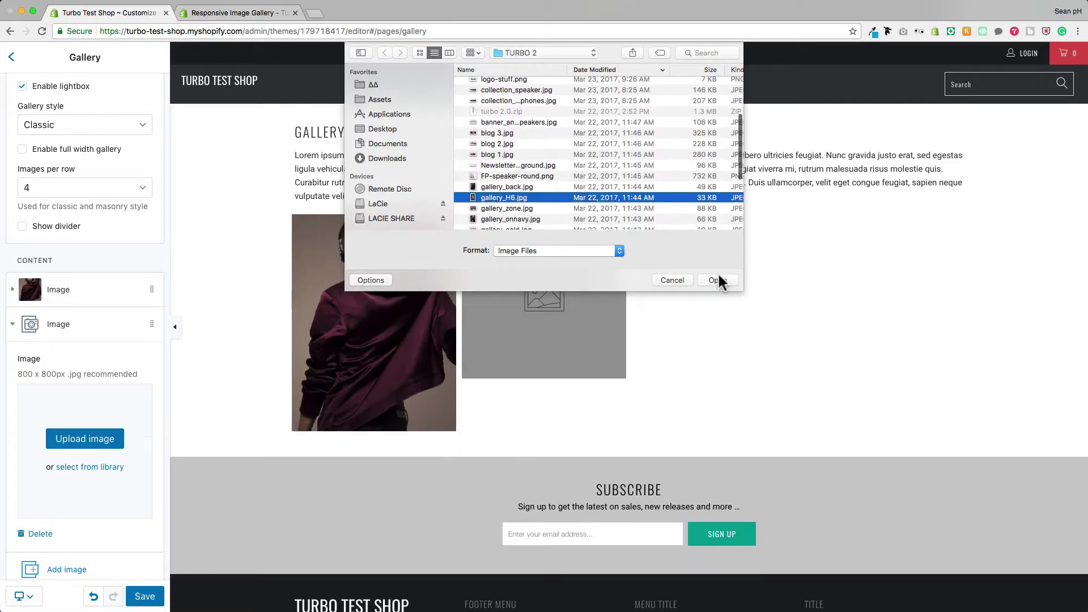
pyautogui.click(719, 280)
pyautogui.click(66, 569)
pyautogui.click(85, 439)
pyautogui.scroll(-2, 601, 170)
pyautogui.click(567, 153)
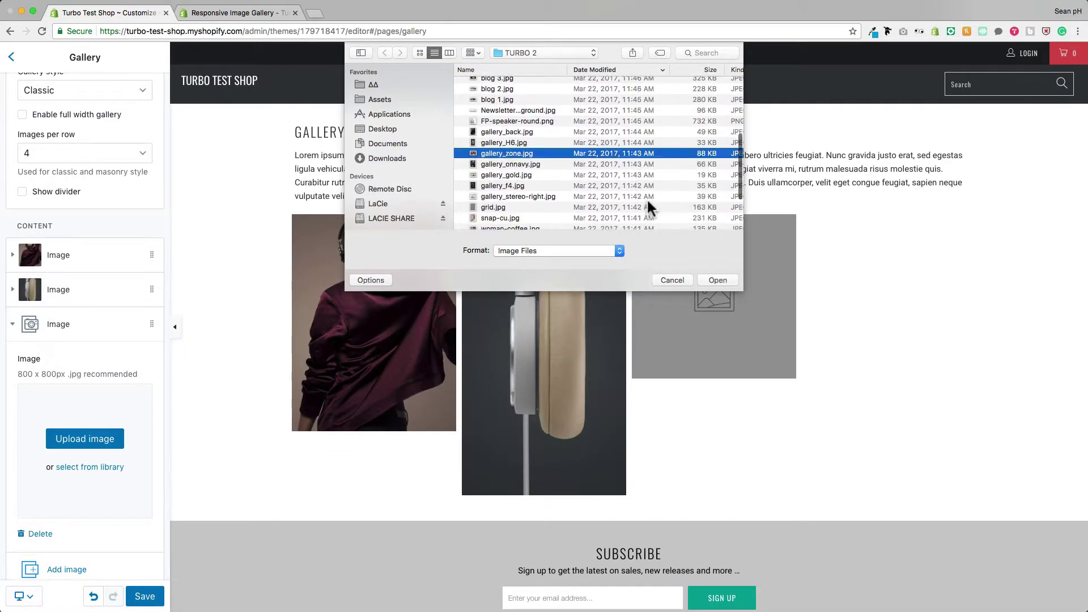
pyautogui.click(718, 280)
# Add image blocks for gallery_onnavy.jpg and gallery_gold.jpg, and pick gallery_stereo-right.jpg for a sixth.
pyautogui.click(67, 553)
pyautogui.click(85, 454)
pyautogui.click(566, 177)
pyautogui.click(718, 280)
pyautogui.click(74, 556)
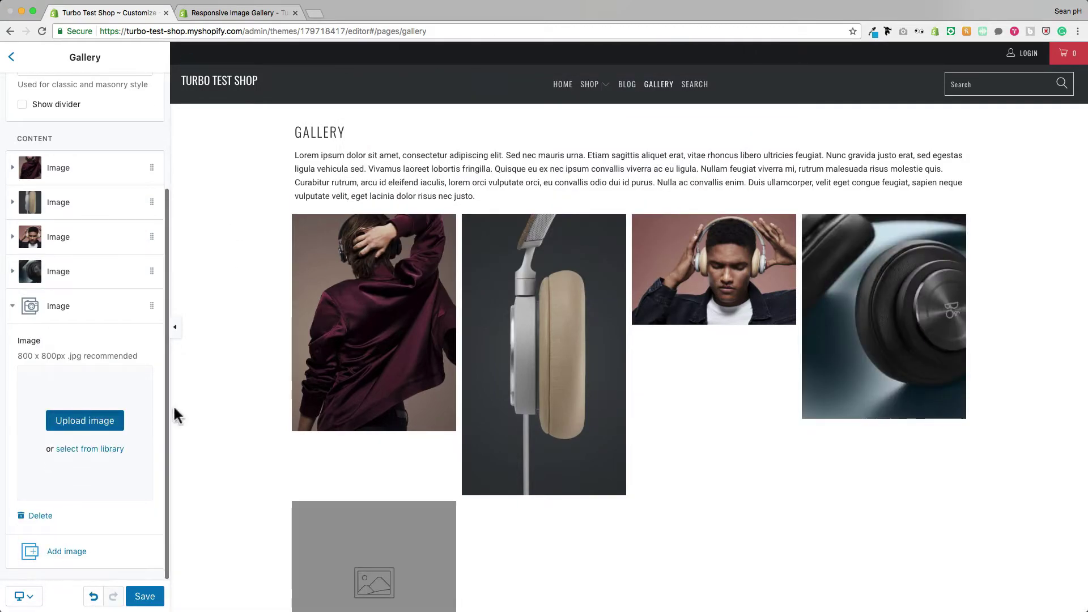
pyautogui.click(85, 420)
pyautogui.scroll(-1, 567, 170)
pyautogui.click(567, 182)
pyautogui.click(717, 280)
pyautogui.click(67, 554)
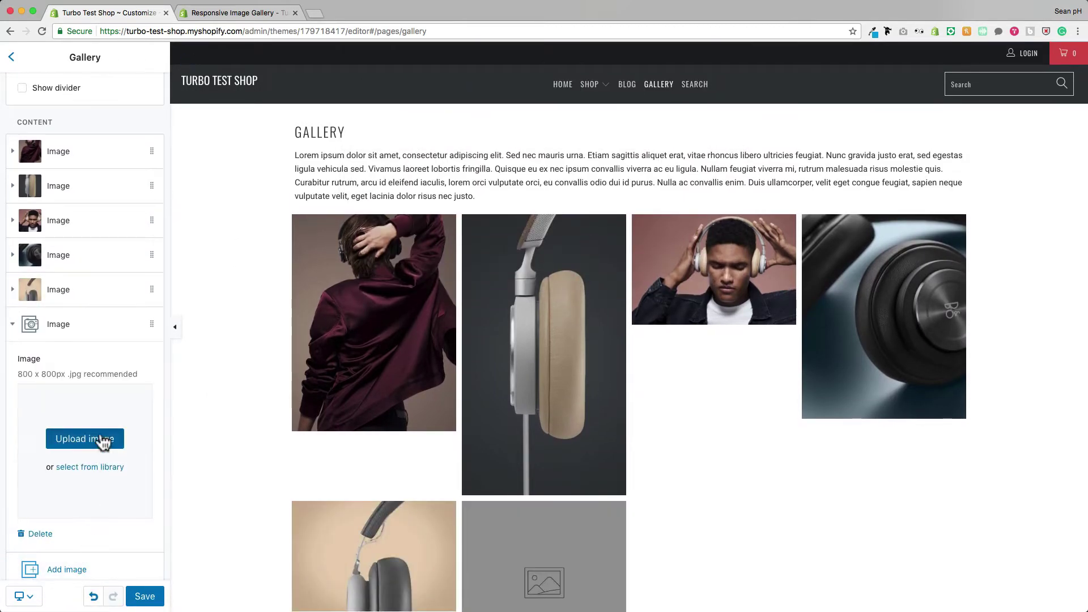
pyautogui.click(85, 440)
pyautogui.scroll(-2, 567, 170)
pyautogui.click(529, 156)
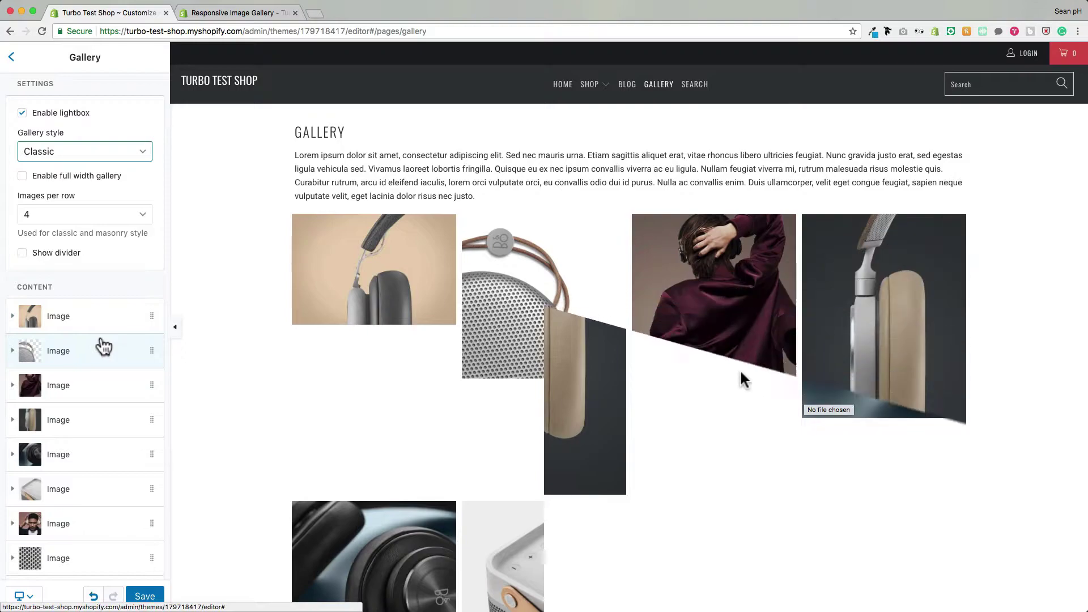
# Reorder the images so the maroon jacket photo is second and the white speaker photo fourth.
pyautogui.scroll(-2, 104, 346)
pyautogui.scroll(-3, 104, 345)
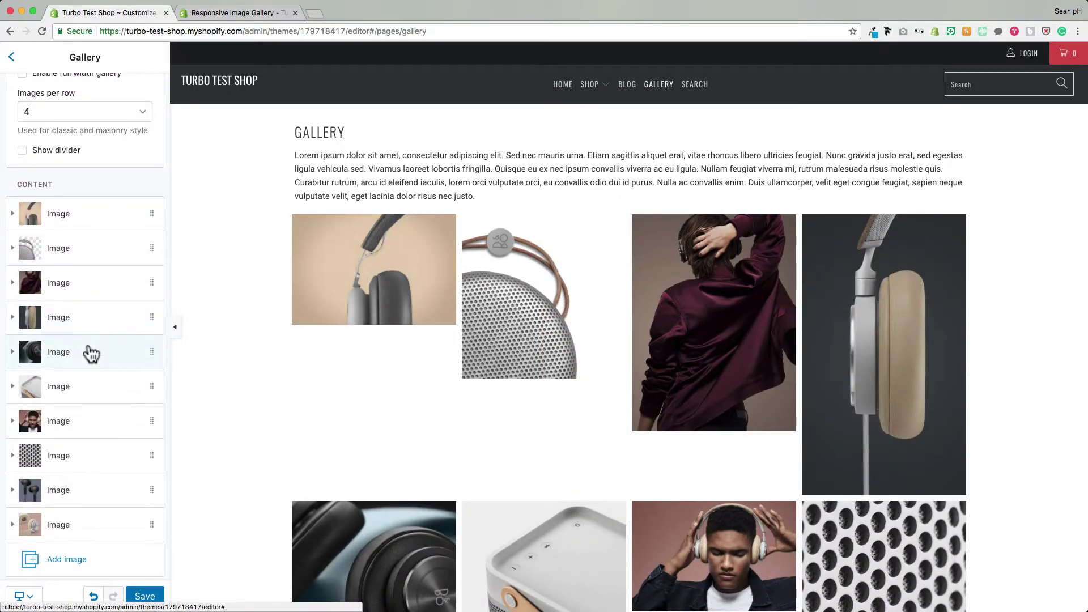
pyautogui.scroll(-1, 108, 267)
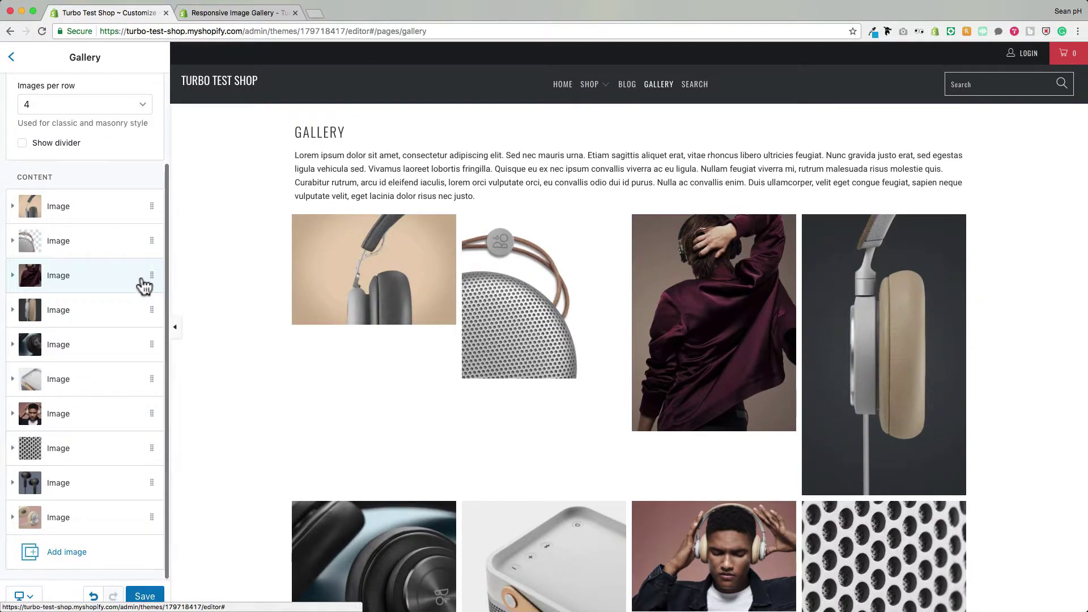
pyautogui.moveTo(128, 288); pyautogui.dragTo(121, 250)
pyautogui.moveTo(117, 377); pyautogui.dragTo(117, 315)
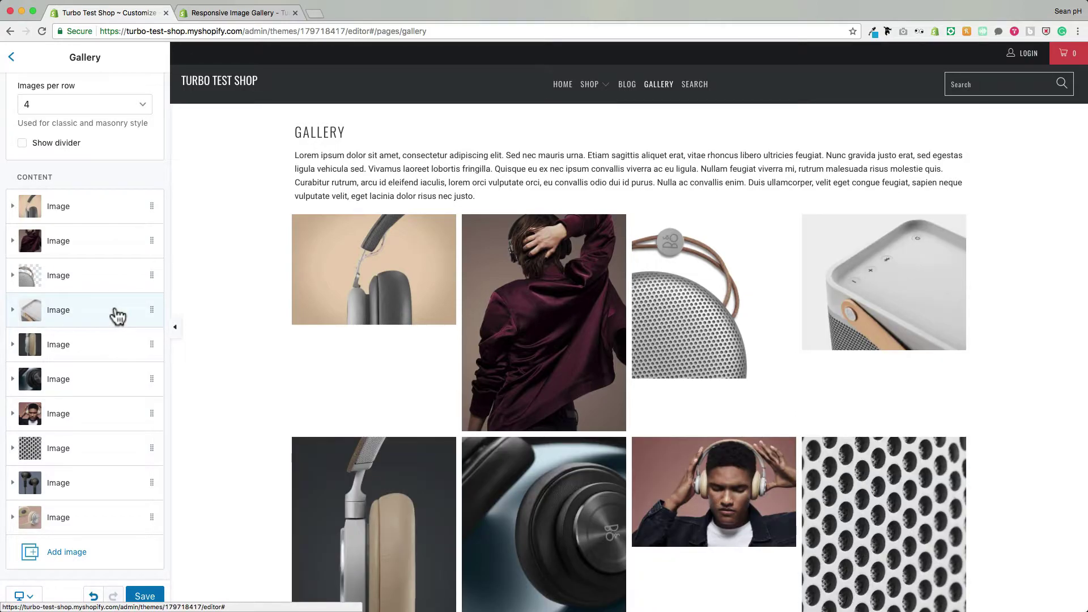
# Show the white speaker image's settings and review the Classic four-per-row gallery preview.
pyautogui.click(14, 312)
pyautogui.scroll(-2, 121, 310)
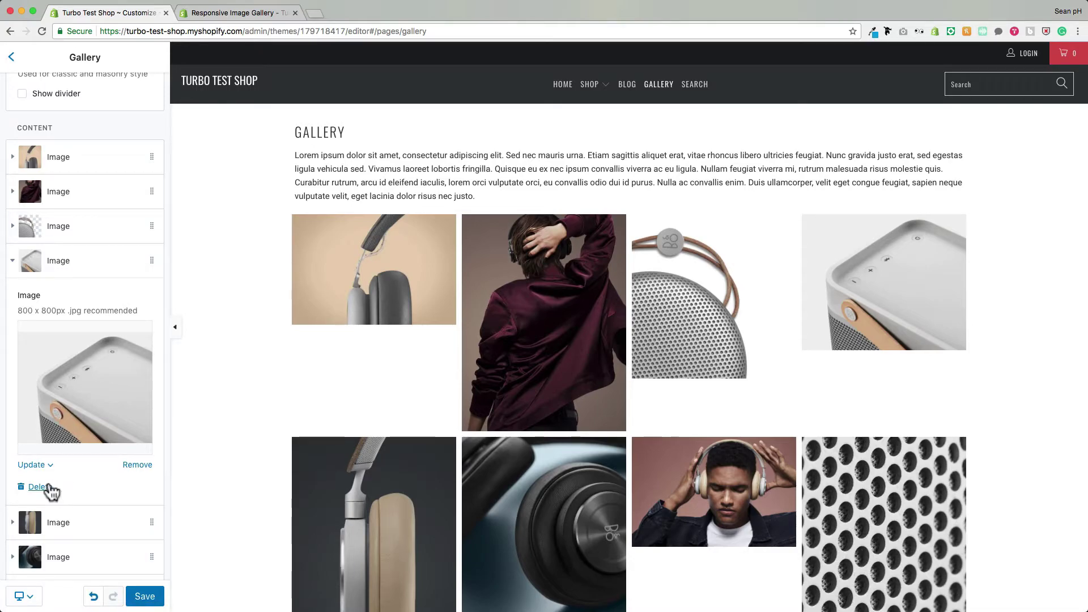
pyautogui.scroll(3, 62, 464)
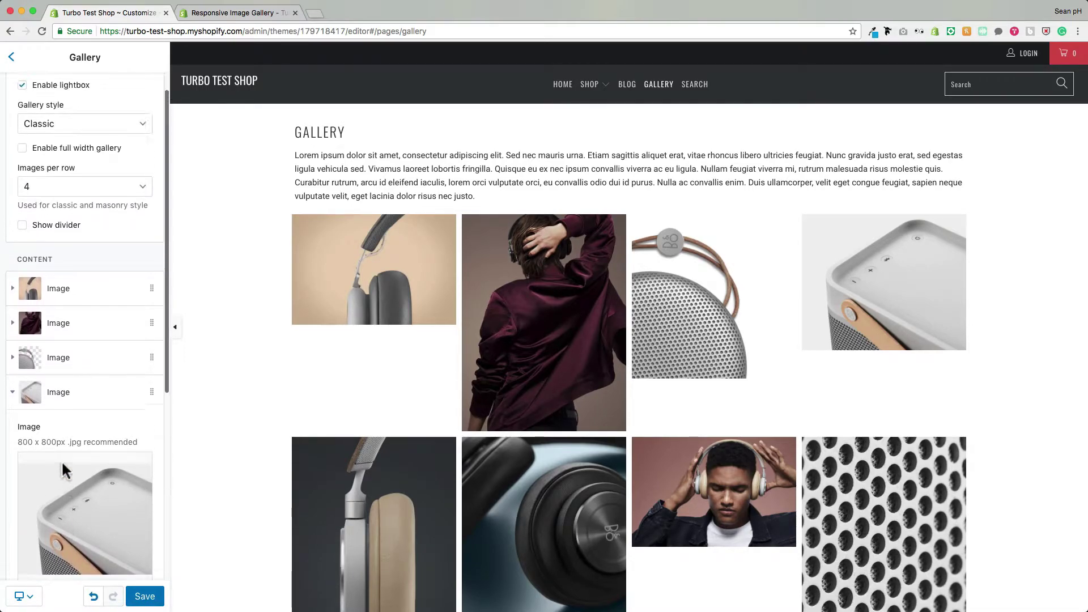
pyautogui.scroll(1, 61, 461)
pyautogui.scroll(-2, 249, 292)
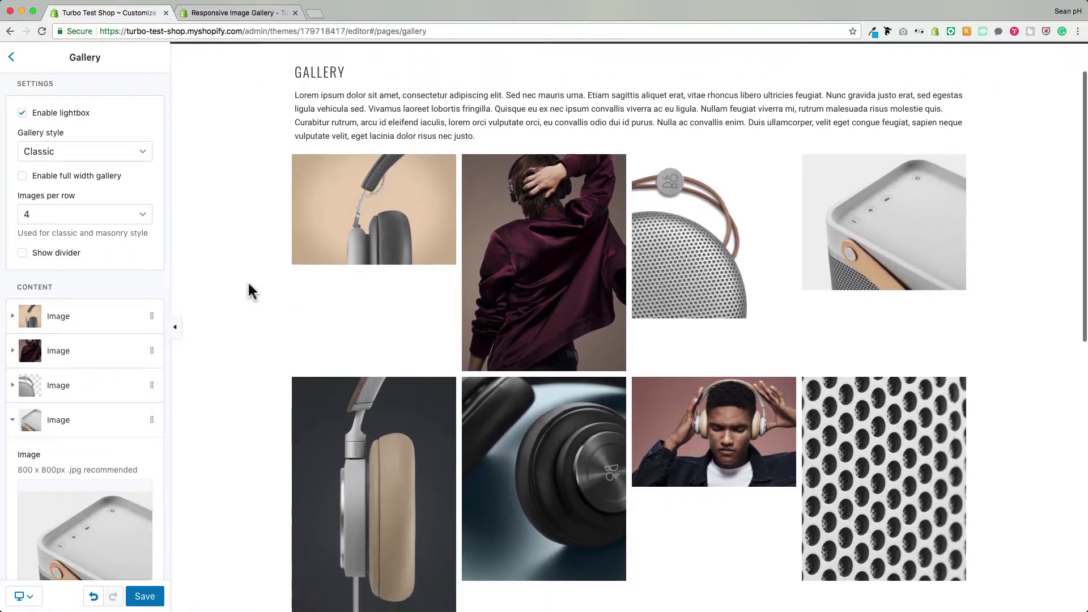
pyautogui.scroll(-4, 230, 292)
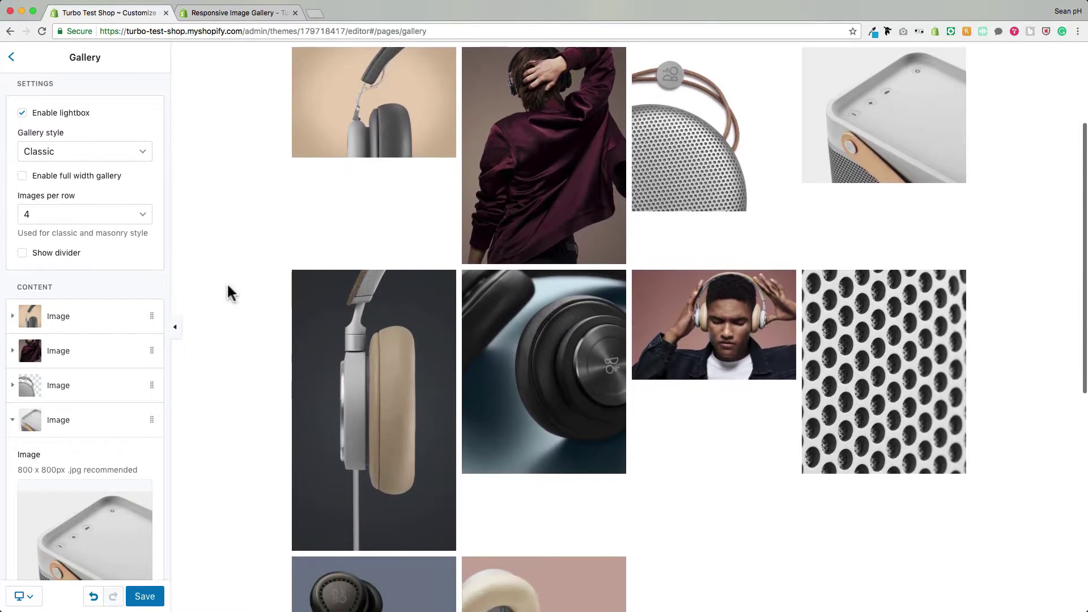
pyautogui.scroll(-9, 227, 287)
pyautogui.scroll(9, 228, 286)
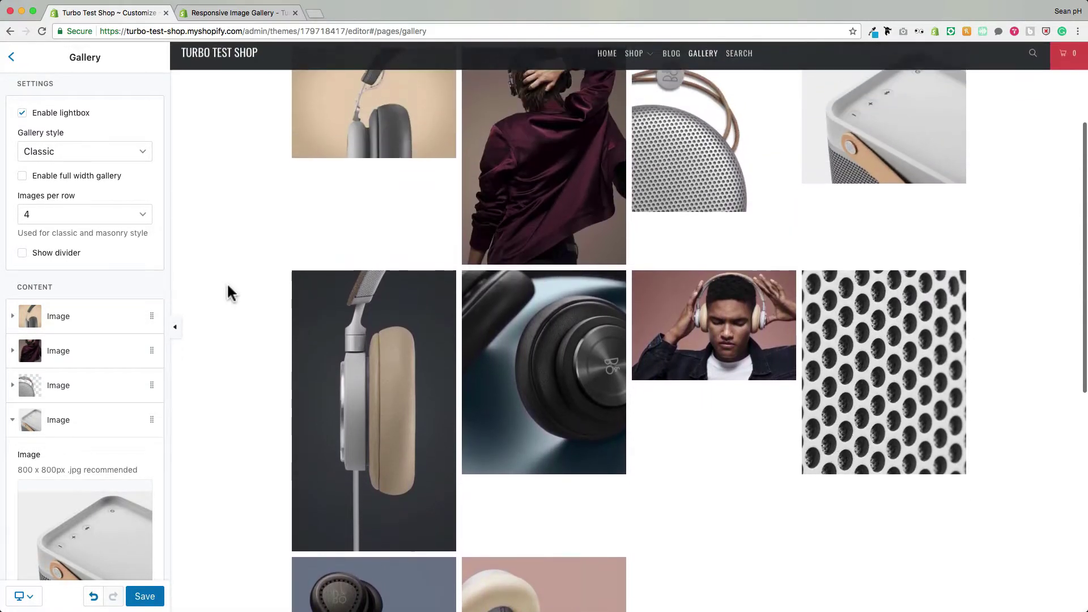
pyautogui.scroll(5, 227, 287)
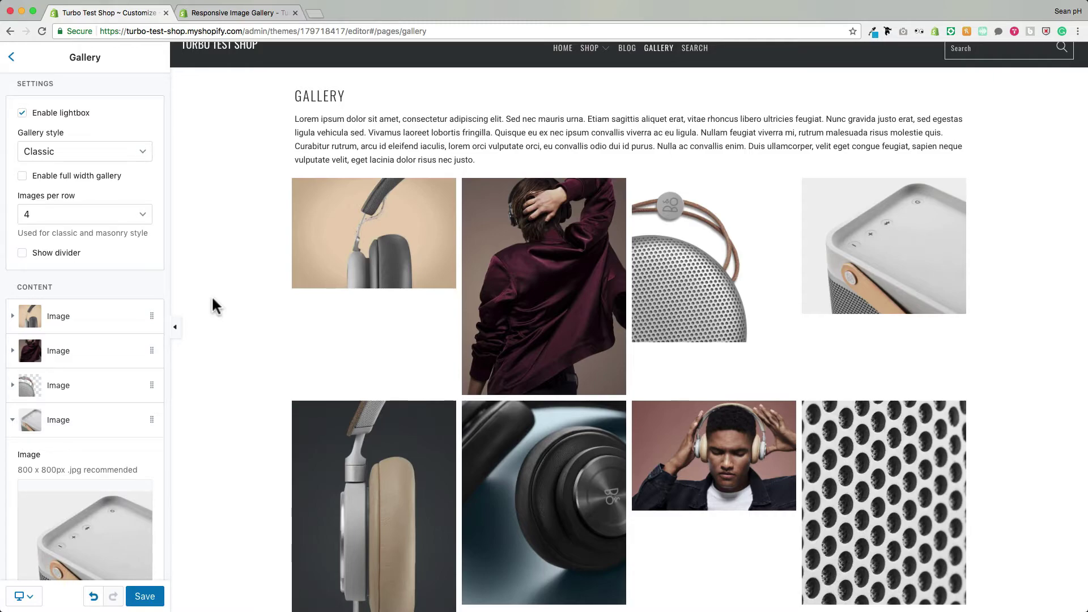
# Switch the Gallery style to Masonry and preview the result.
pyautogui.click(134, 152)
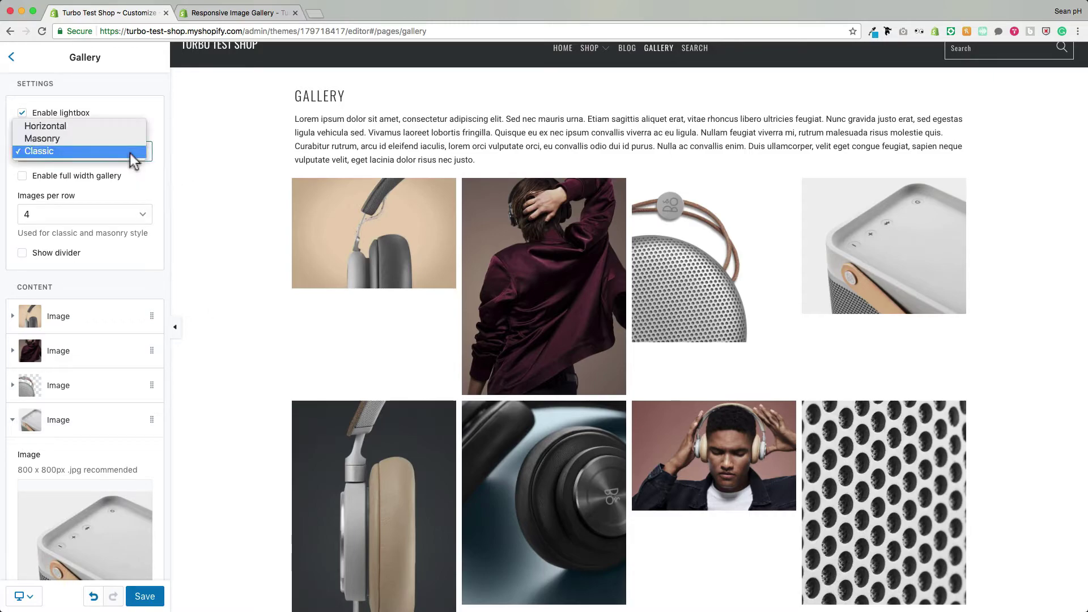
pyautogui.click(123, 140)
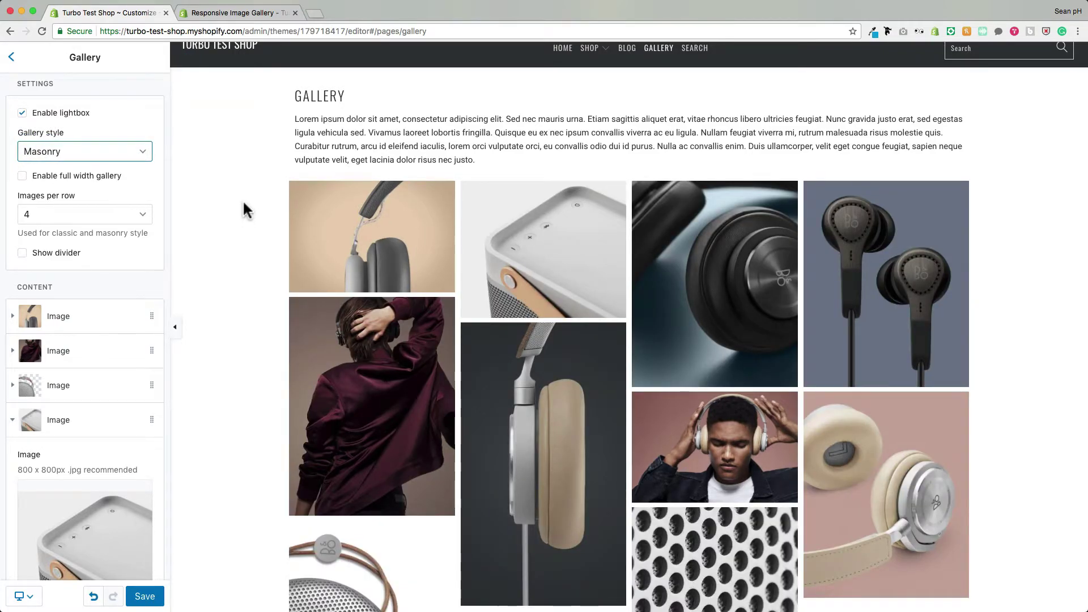
pyautogui.scroll(-1, 243, 201)
pyautogui.scroll(-3, 351, 207)
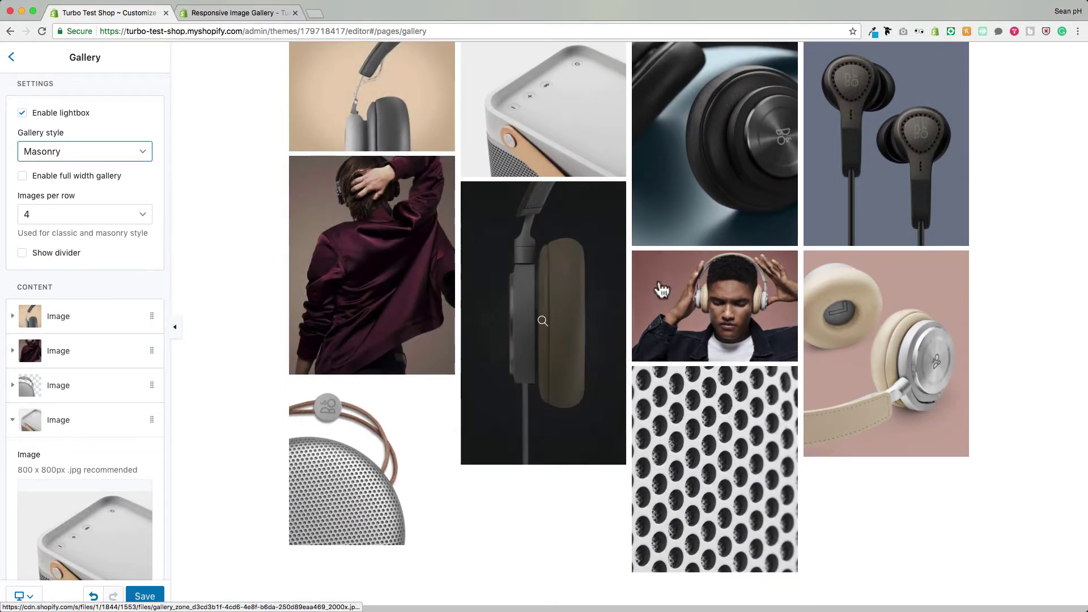
pyautogui.scroll(3, 233, 177)
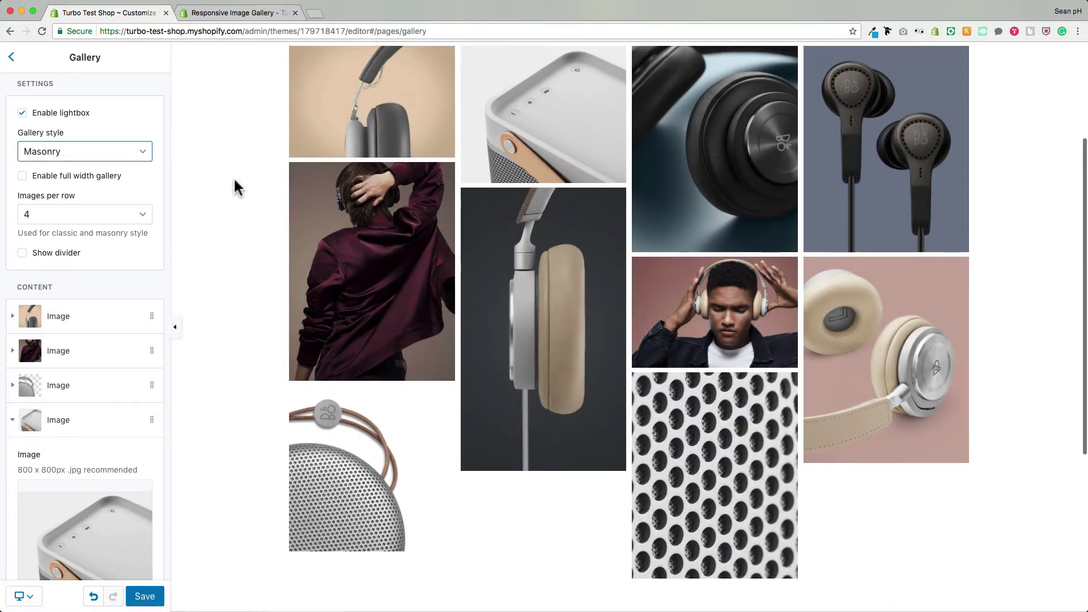
# Use the Horizontal style with full-width gallery enabled, then narrow the browser window to check reflow.
pyautogui.click(121, 162)
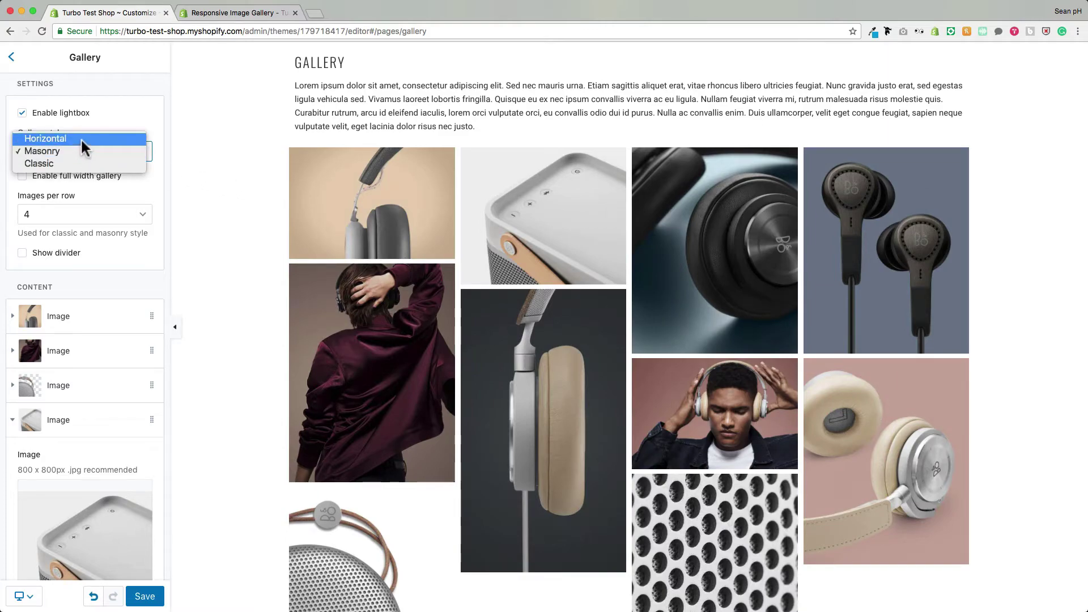
pyautogui.click(81, 138)
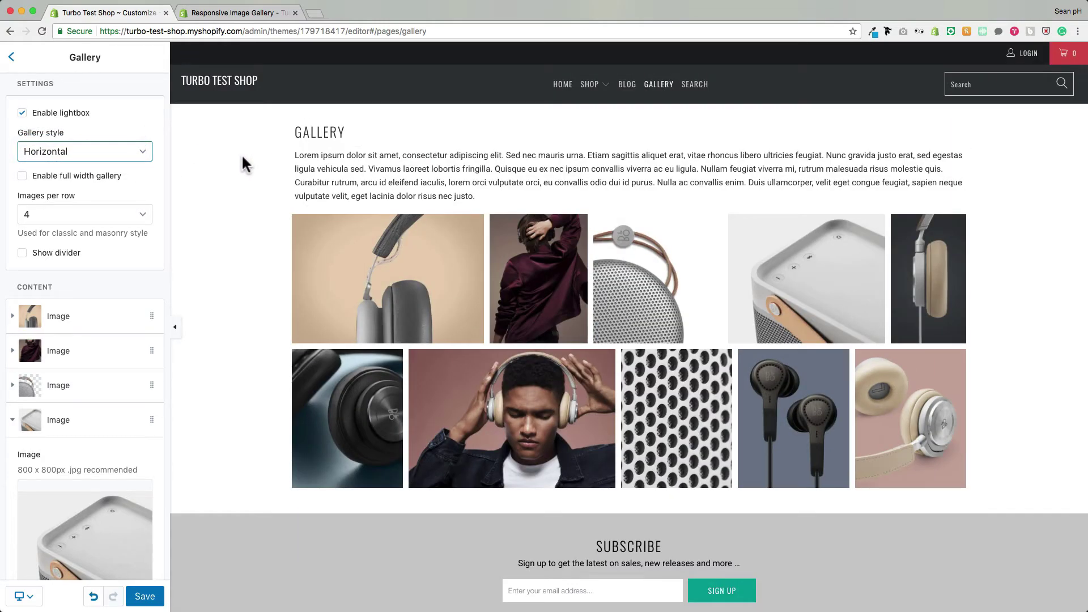
pyautogui.click(88, 179)
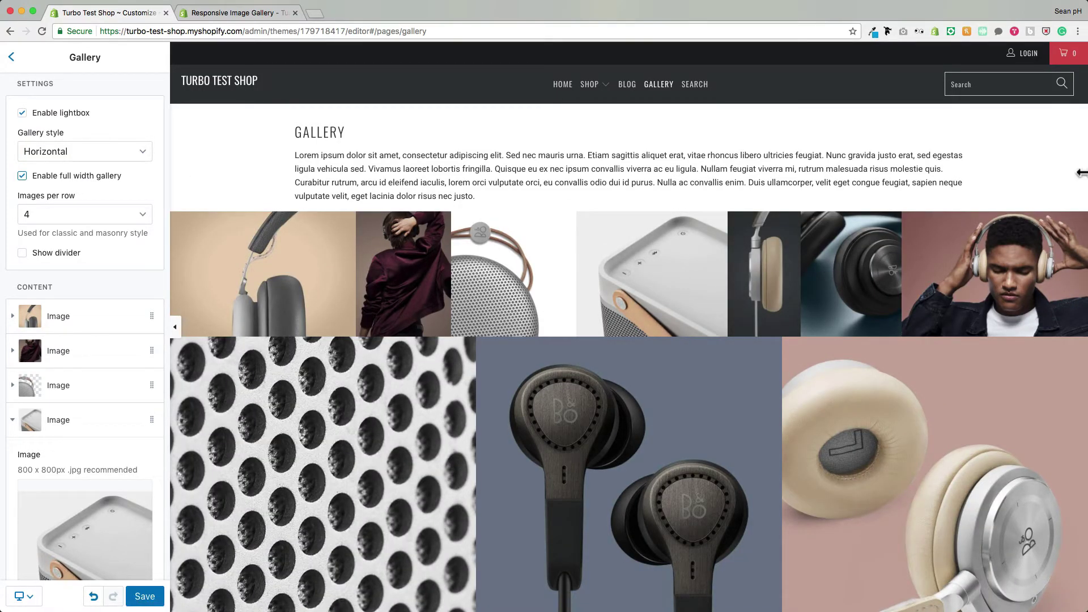
pyautogui.moveTo(1082, 172); pyautogui.dragTo(893, 180)
pyautogui.moveTo(862, 180); pyautogui.dragTo(982, 175)
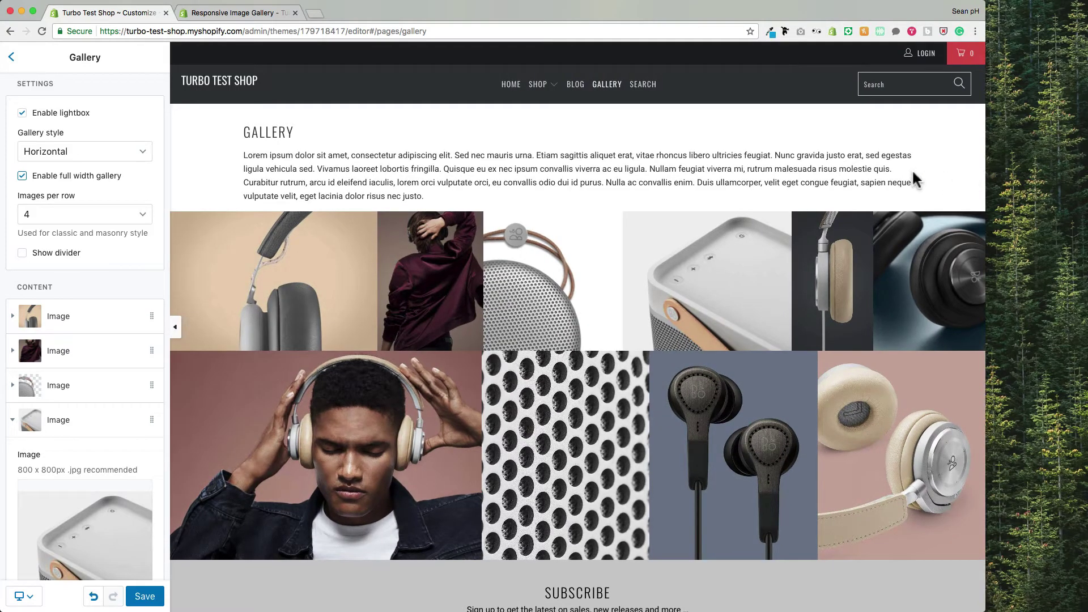
# Restore the full-width window and set the gallery to Masonry style with 3 images per row.
pyautogui.hotkey('ctrl', 'alt', 'c')
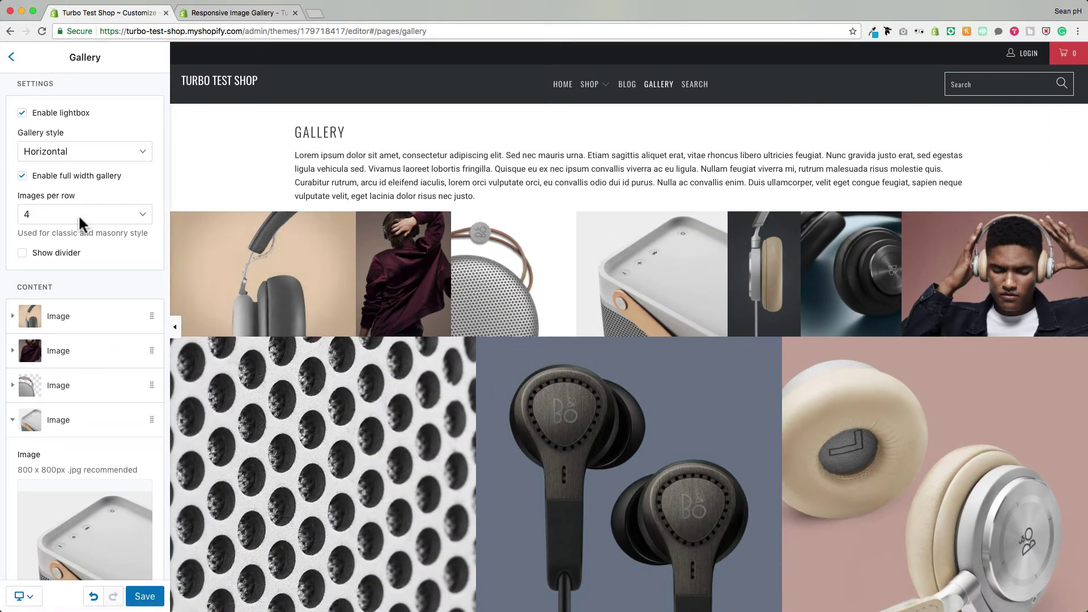
pyautogui.click(121, 152)
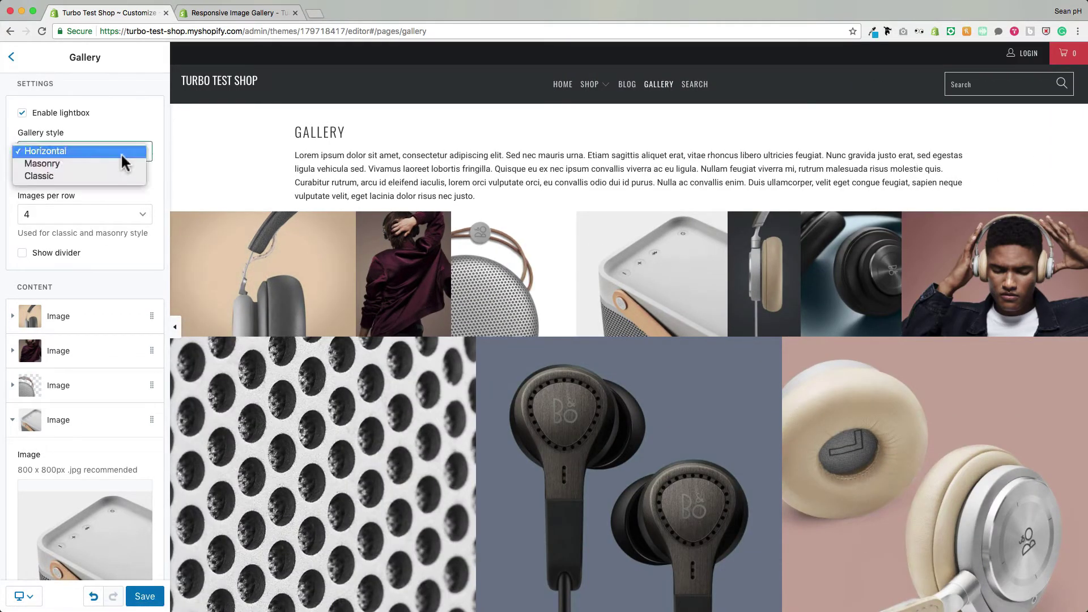
pyautogui.click(90, 165)
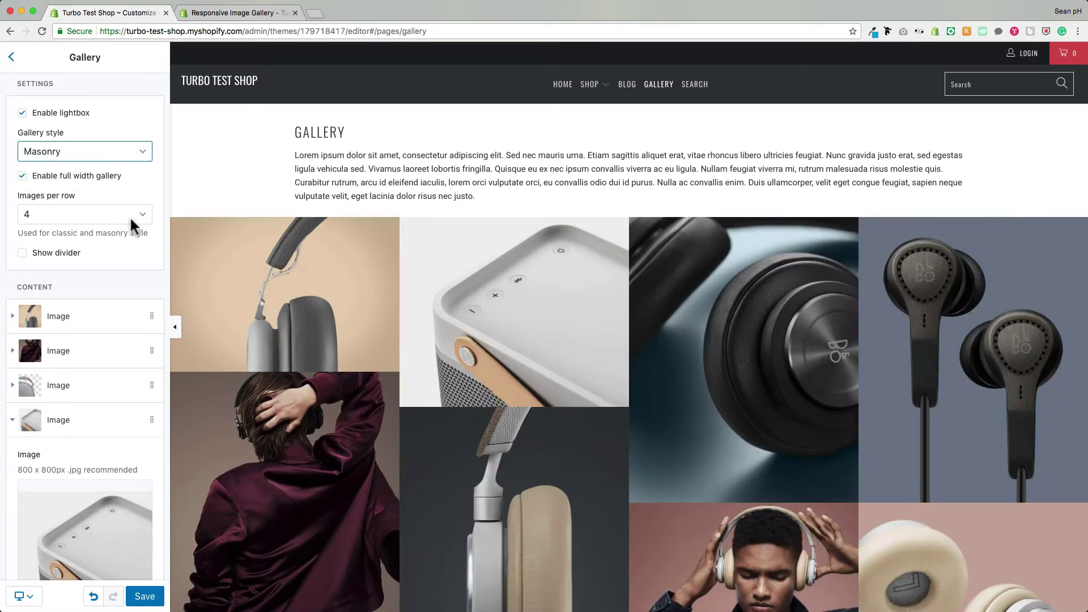
pyautogui.click(121, 213)
pyautogui.click(102, 199)
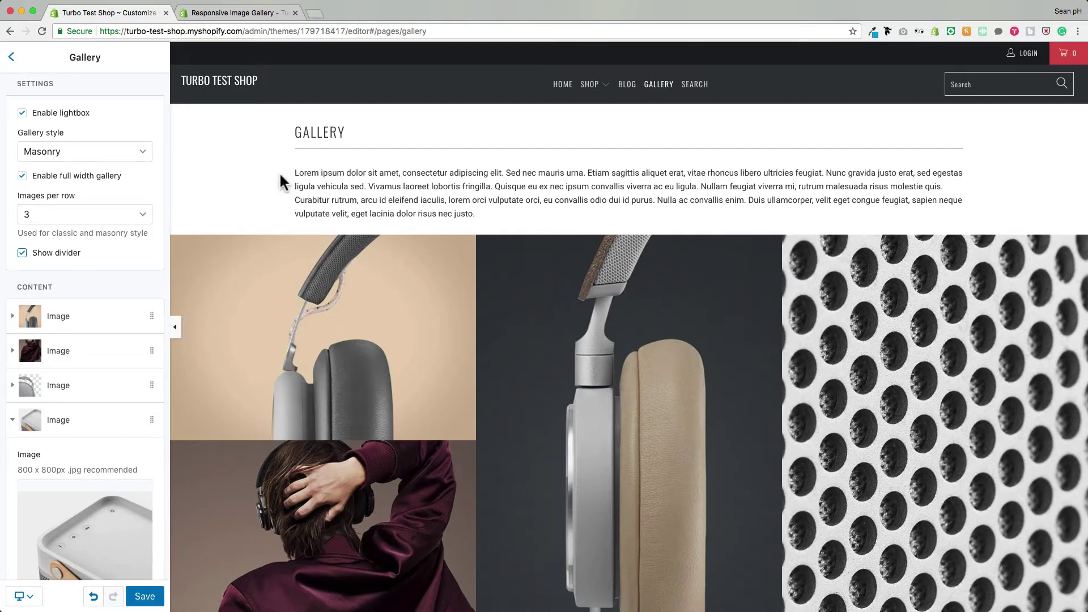
pyautogui.scroll(-1, 281, 183)
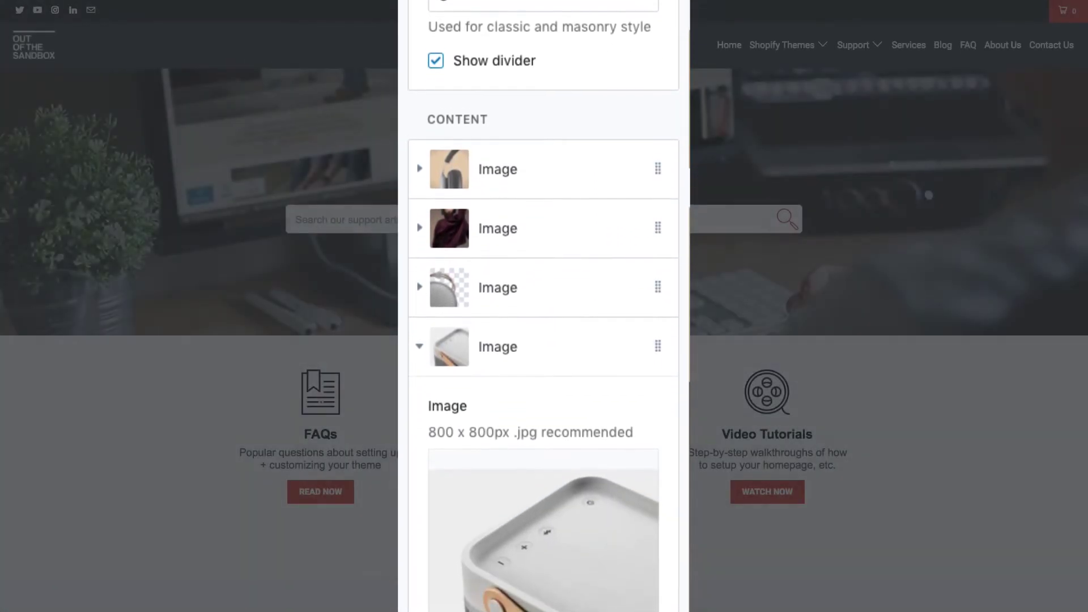
# Scroll the Theme Support Center past the Turbo, Parallax and Retina support sections.
pyautogui.scroll(-3, 544, 306)
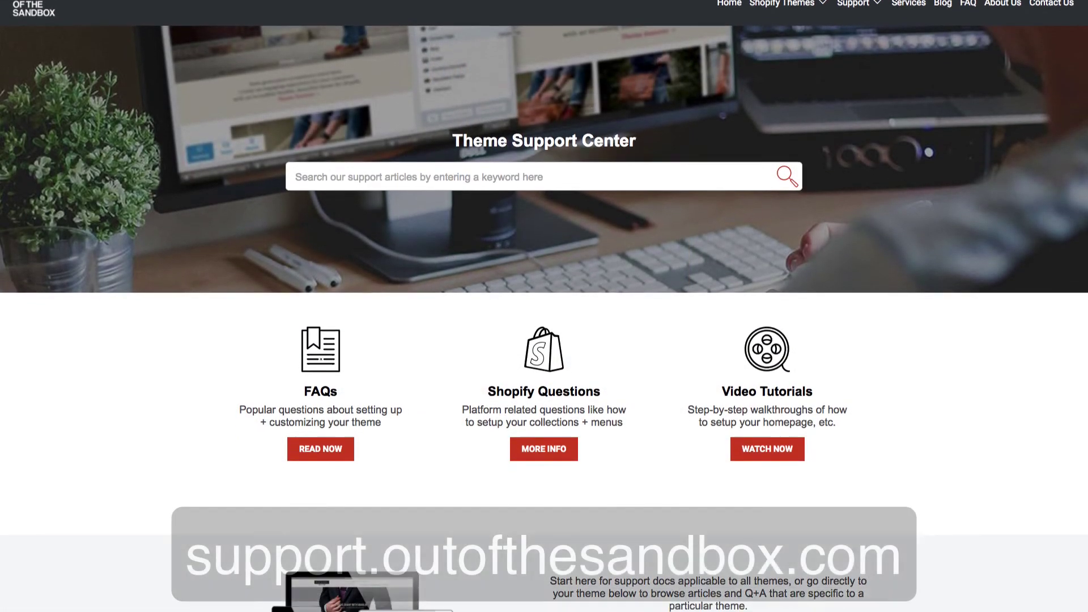
pyautogui.scroll(-5, 544, 306)
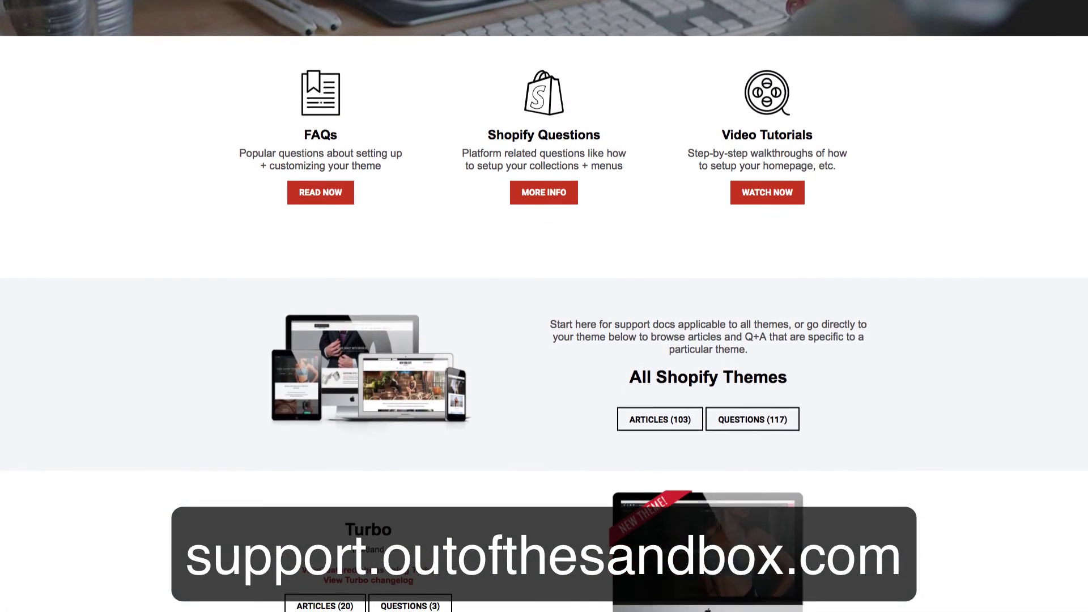
pyautogui.scroll(-5, 544, 306)
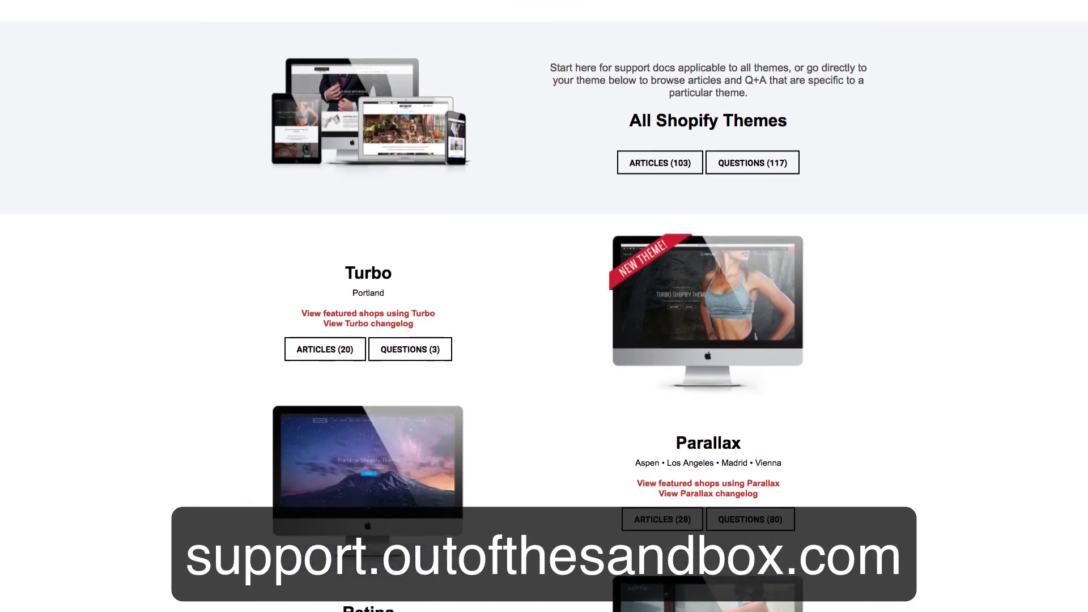
pyautogui.scroll(-5, 544, 306)
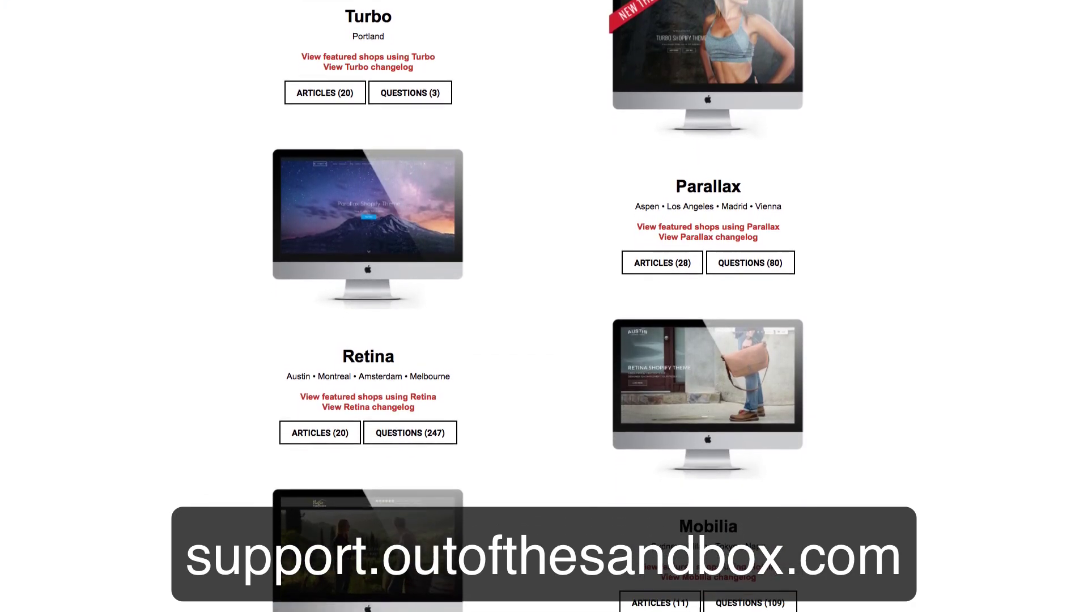
pyautogui.scroll(-5, 544, 306)
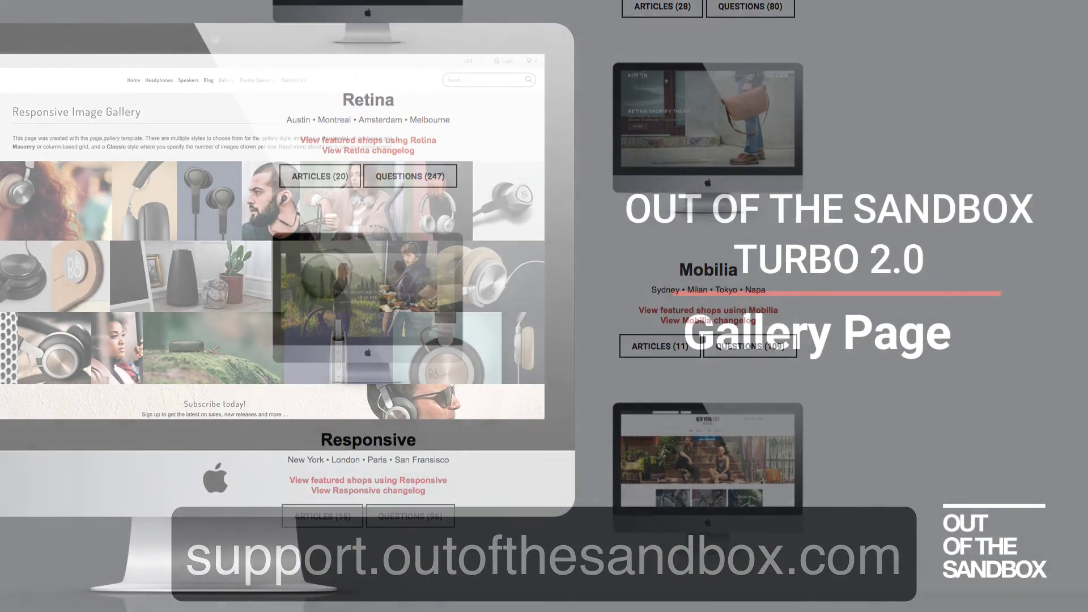